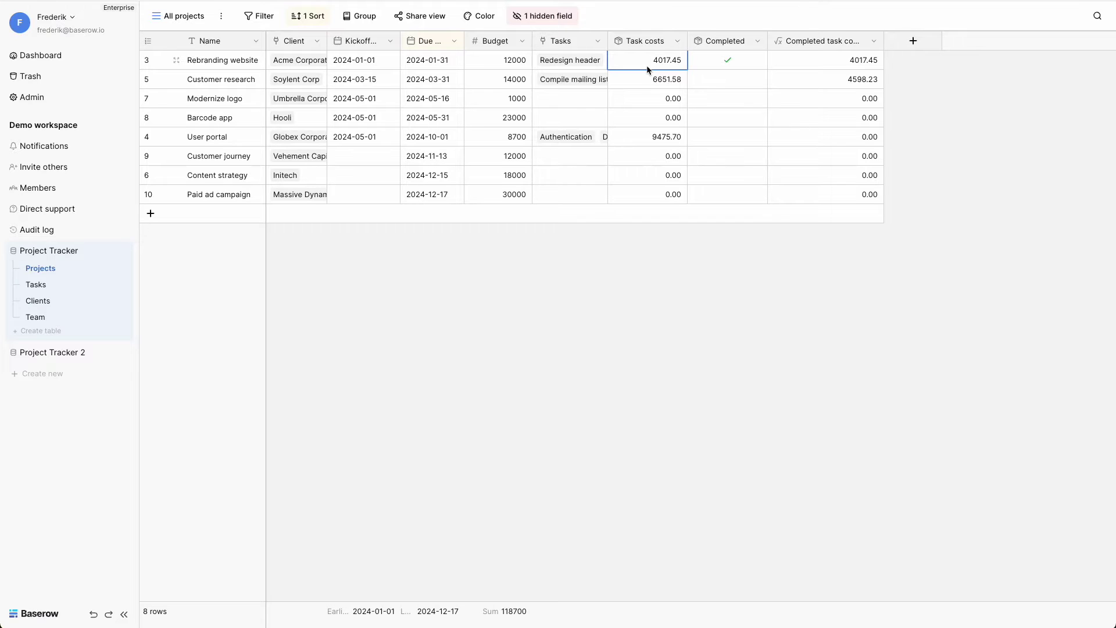
Step: Select the Tasks, Task costs and Completed cells across the project rows to inspect them
{"action": "key", "text": "shift+Left"}
{"action": "key", "text": "shift+Down"}
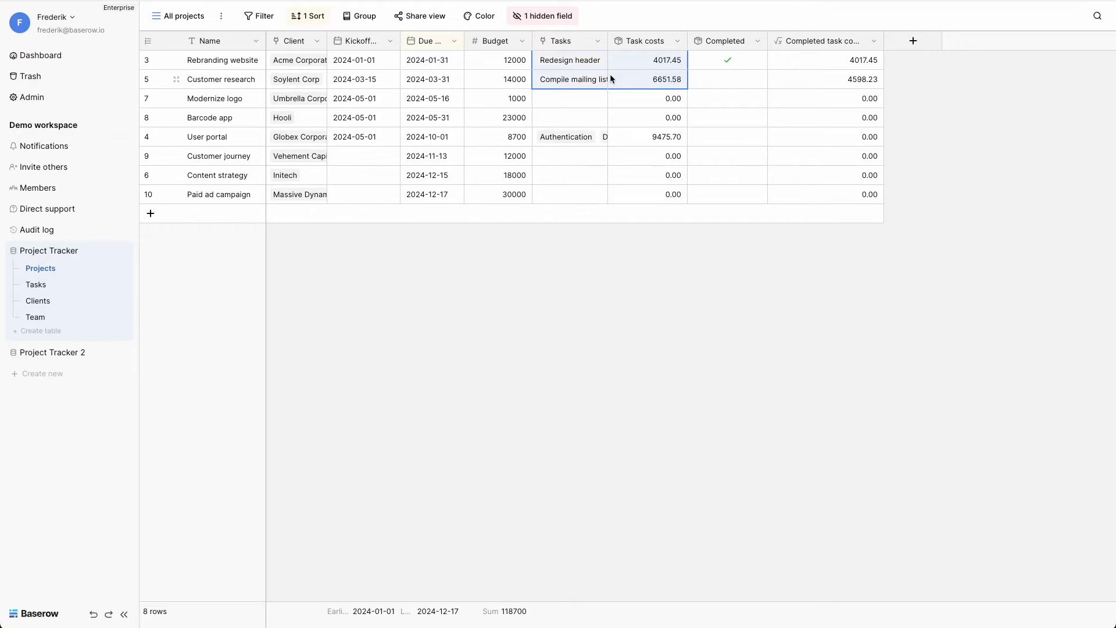
{"action": "left_click", "coordinate": [637, 59]}
{"action": "key", "text": "shift+Down"}
{"action": "key", "text": "shift+Down"}
{"action": "key", "text": "shift+Down"}
{"action": "key", "text": "shift+Down"}
{"action": "key", "text": "shift+Down"}
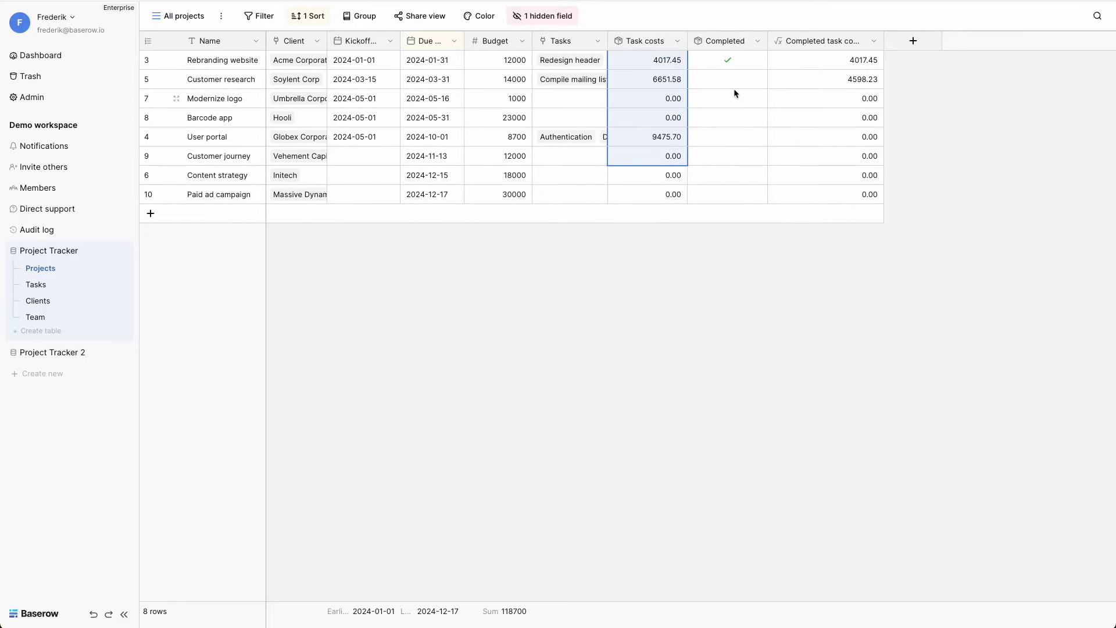
{"action": "left_click", "coordinate": [707, 64]}
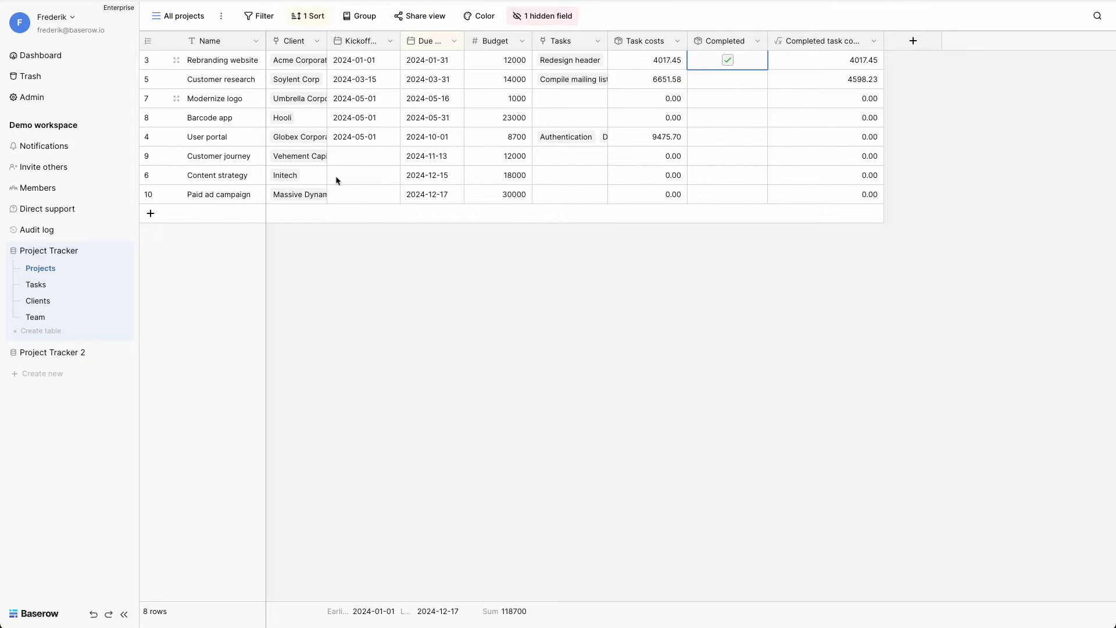
Step: In Project Tracker 2's Projects table, add a Rollup field named Total costs
{"action": "left_click", "coordinate": [61, 354]}
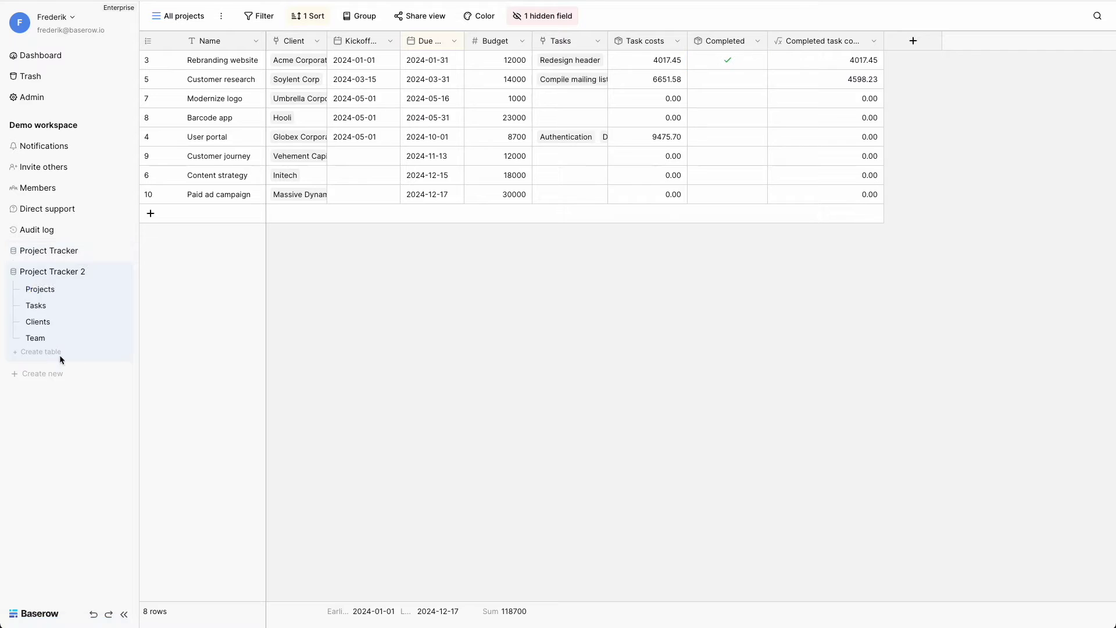
{"action": "left_click", "coordinate": [36, 290]}
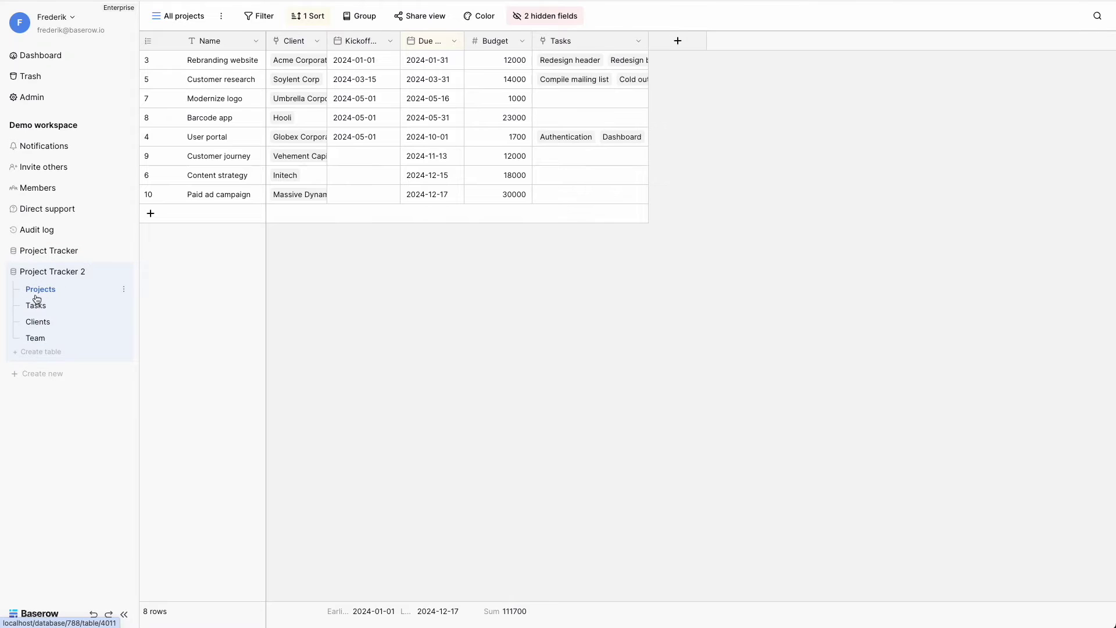
{"action": "left_click", "coordinate": [679, 42]}
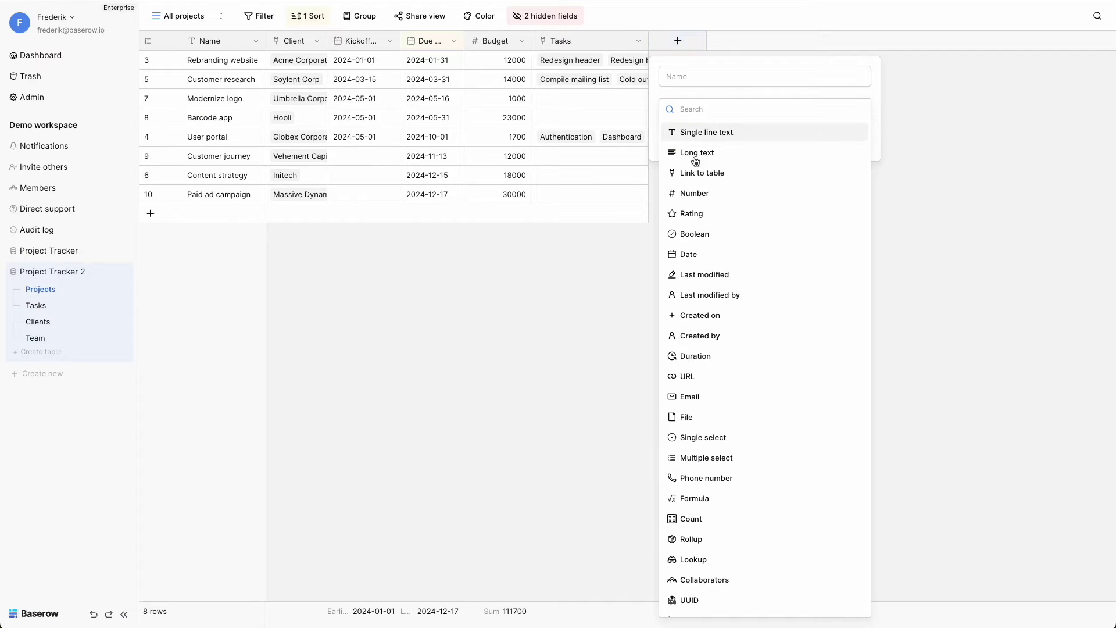
{"action": "left_click", "coordinate": [682, 543]}
{"action": "double_click", "coordinate": [686, 76]}
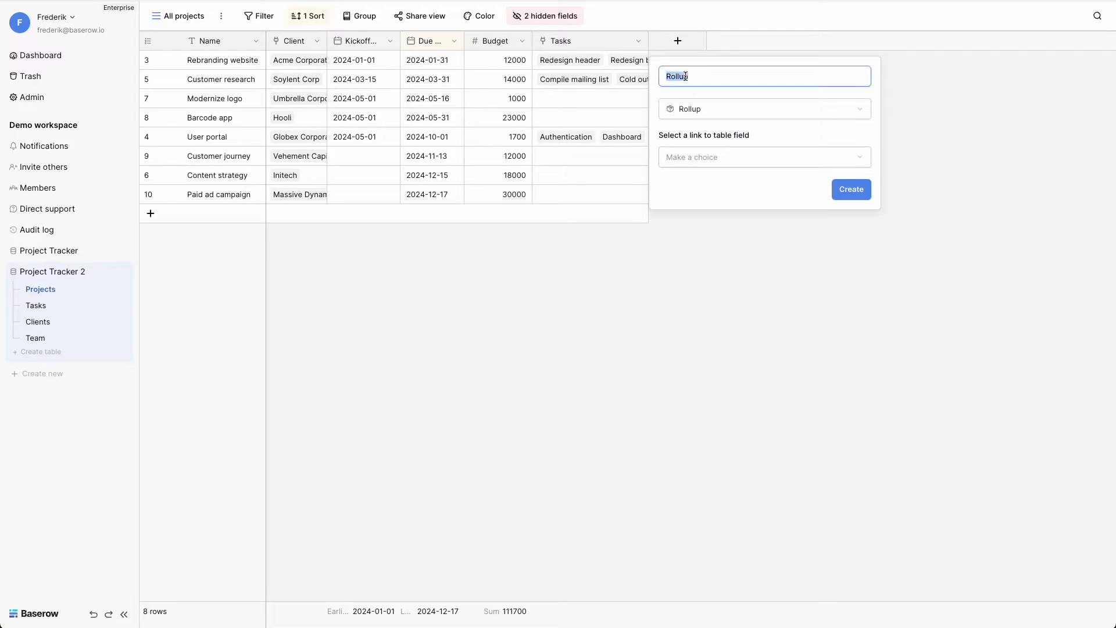
{"action": "type", "text": "Total costs"}
Step: Roll up the Cost of the linked Tasks with the sum function and create the field
{"action": "left_click", "coordinate": [703, 164]}
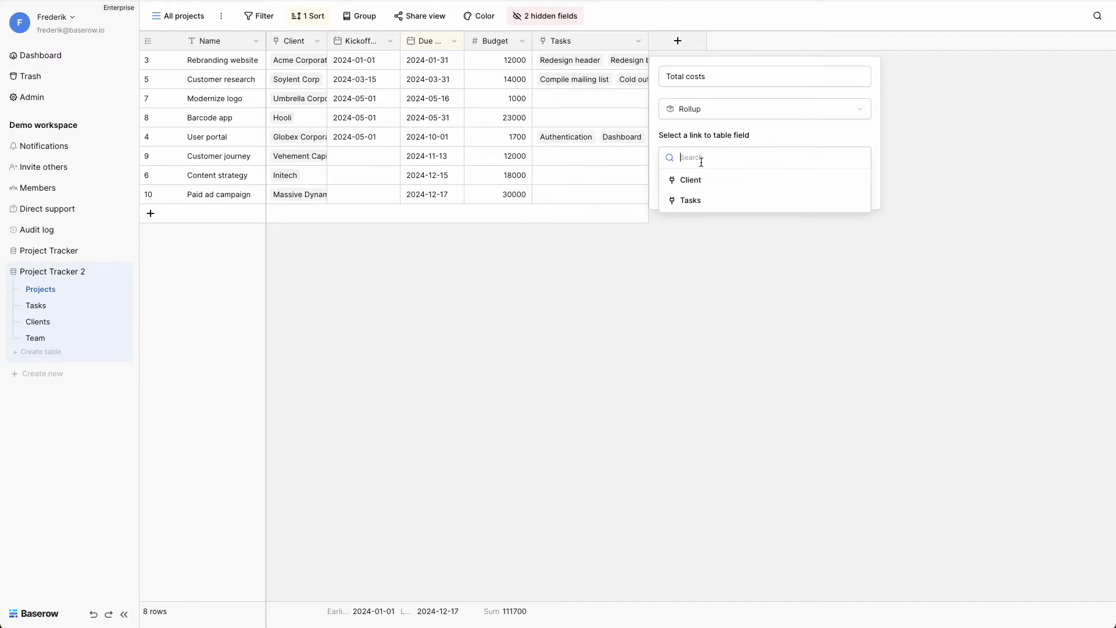
{"action": "left_click", "coordinate": [691, 201]}
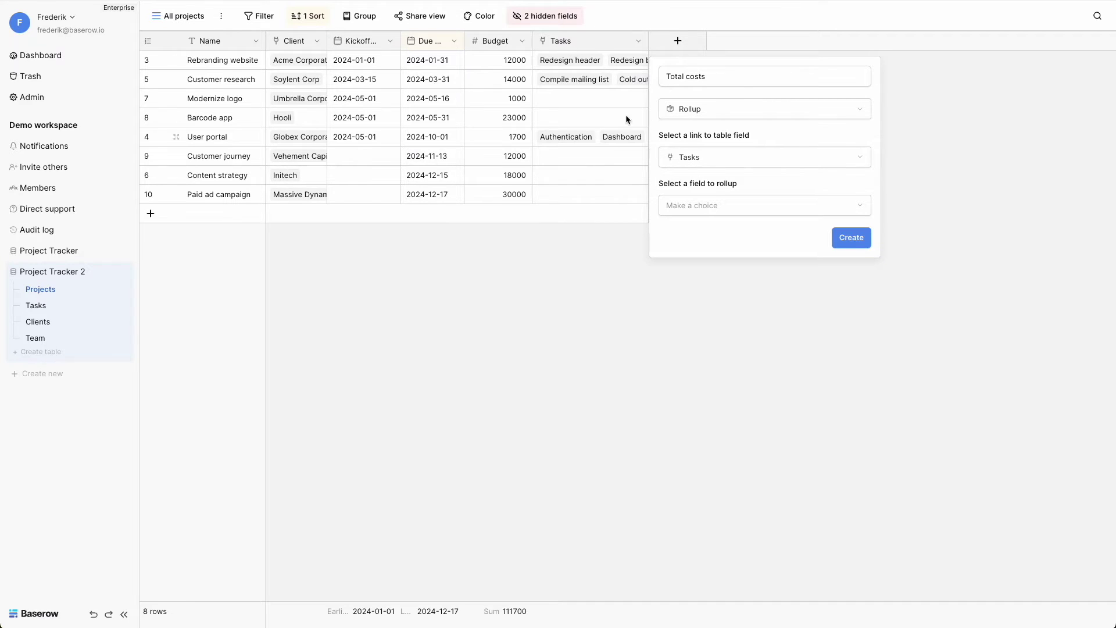
{"action": "left_click", "coordinate": [695, 204]}
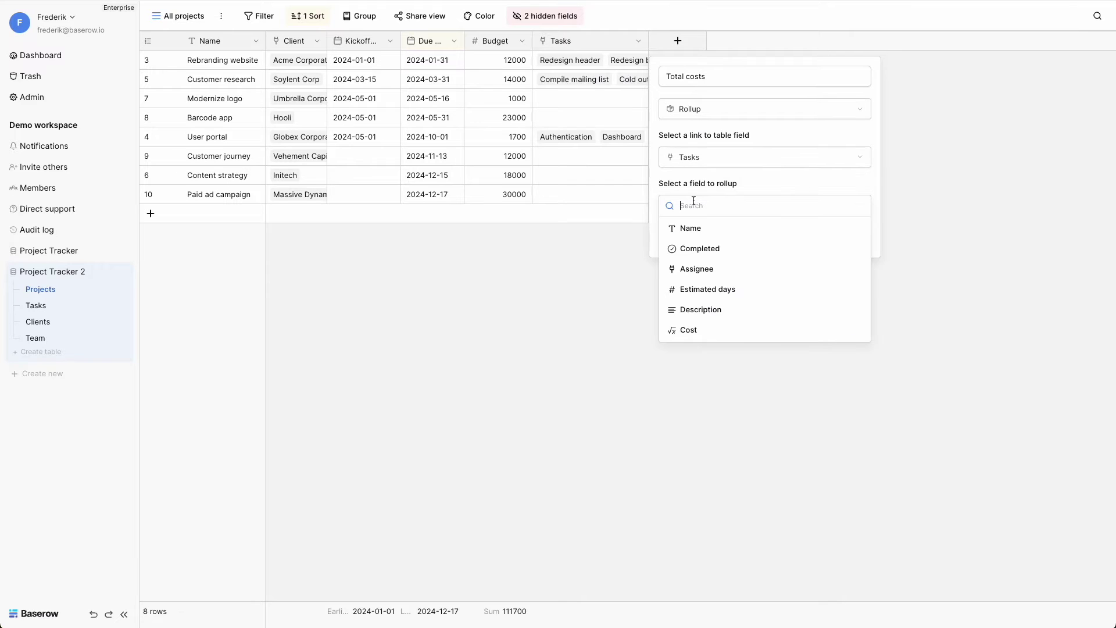
{"action": "left_click", "coordinate": [690, 331]}
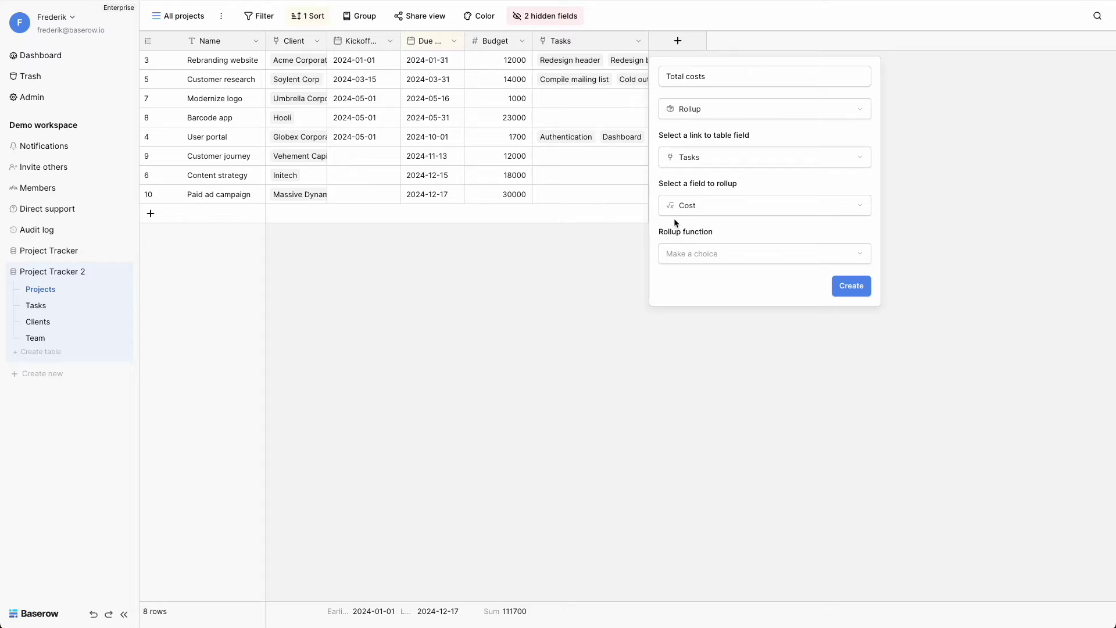
{"action": "left_click", "coordinate": [717, 254]}
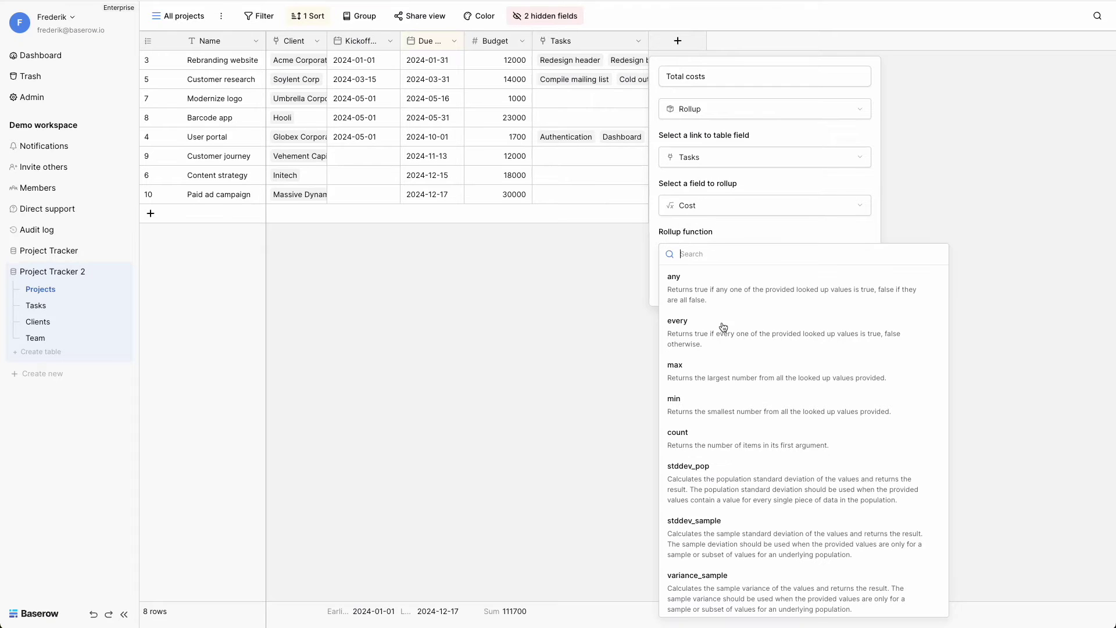
{"action": "scroll", "coordinate": [763, 465], "scroll_direction": "down", "scroll_amount": 2}
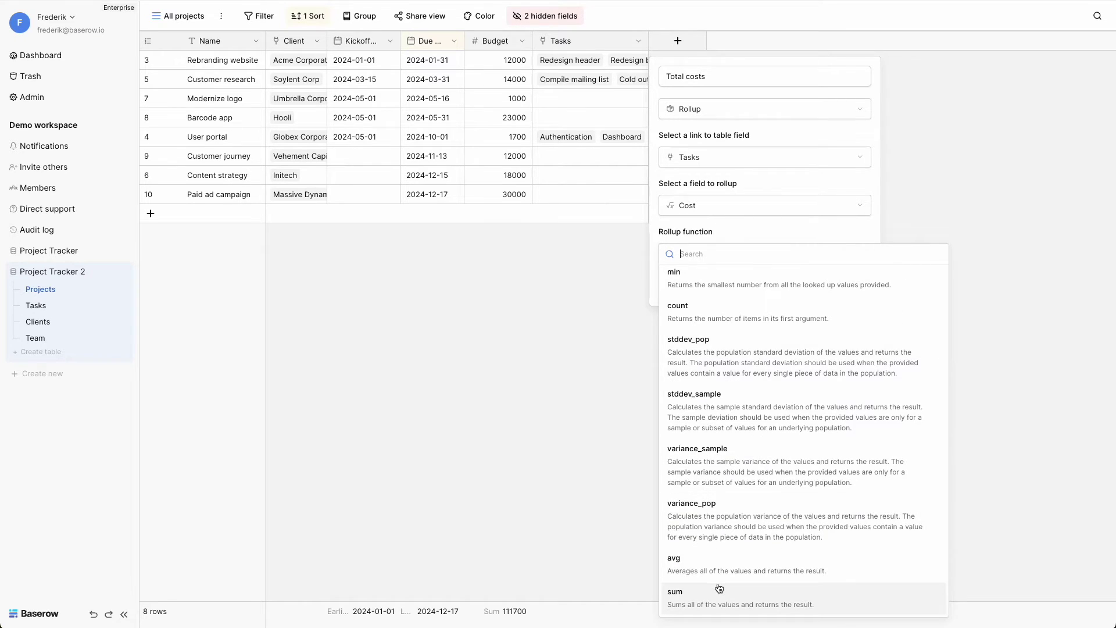
{"action": "left_click", "coordinate": [712, 598]}
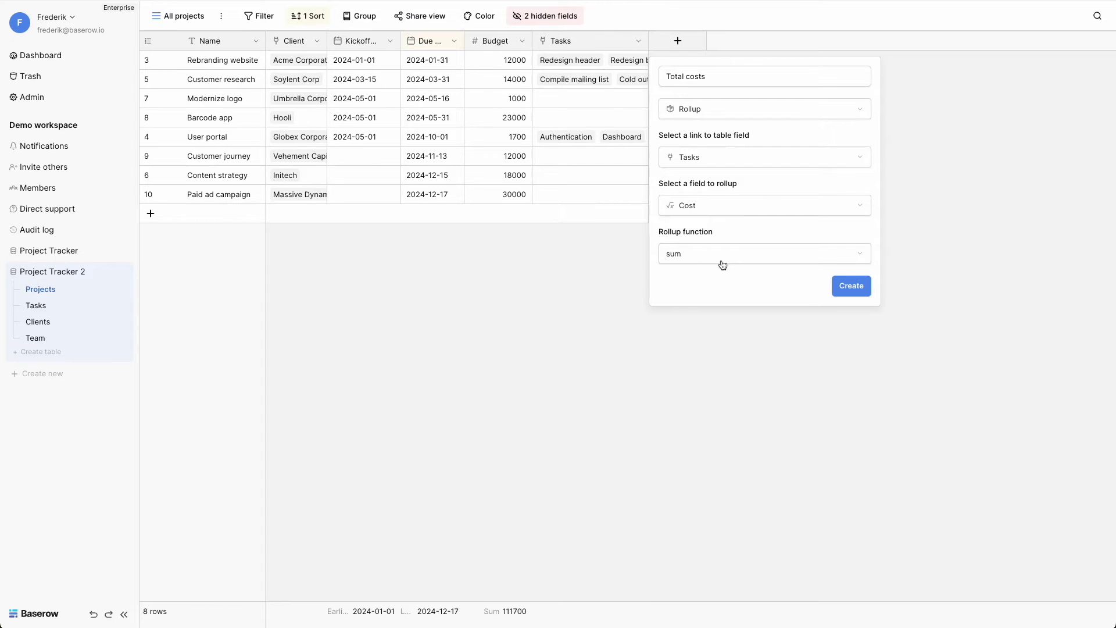
{"action": "left_click", "coordinate": [848, 287]}
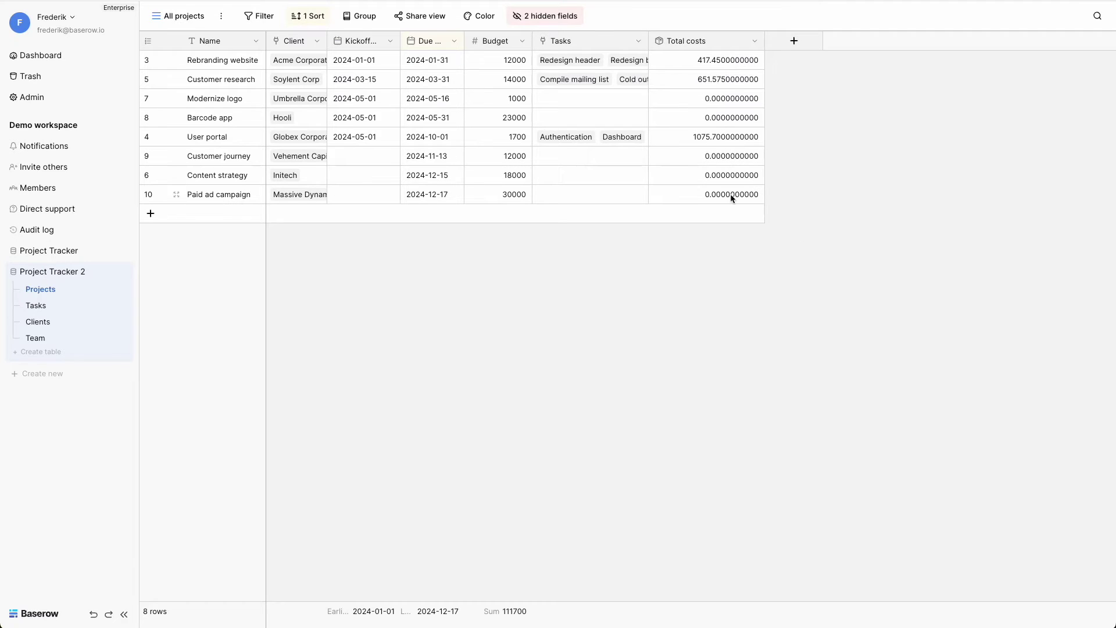
Step: Review the Total costs field's rollup function options, then close its settings unchanged
{"action": "left_click", "coordinate": [755, 44]}
{"action": "left_click", "coordinate": [730, 84]}
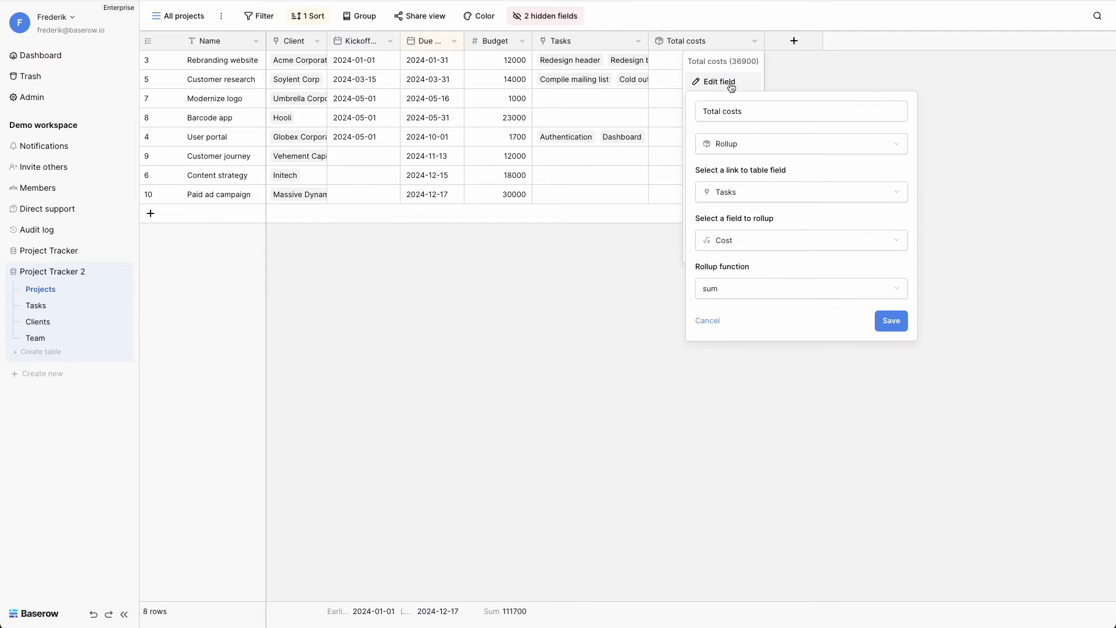
{"action": "left_click", "coordinate": [742, 289]}
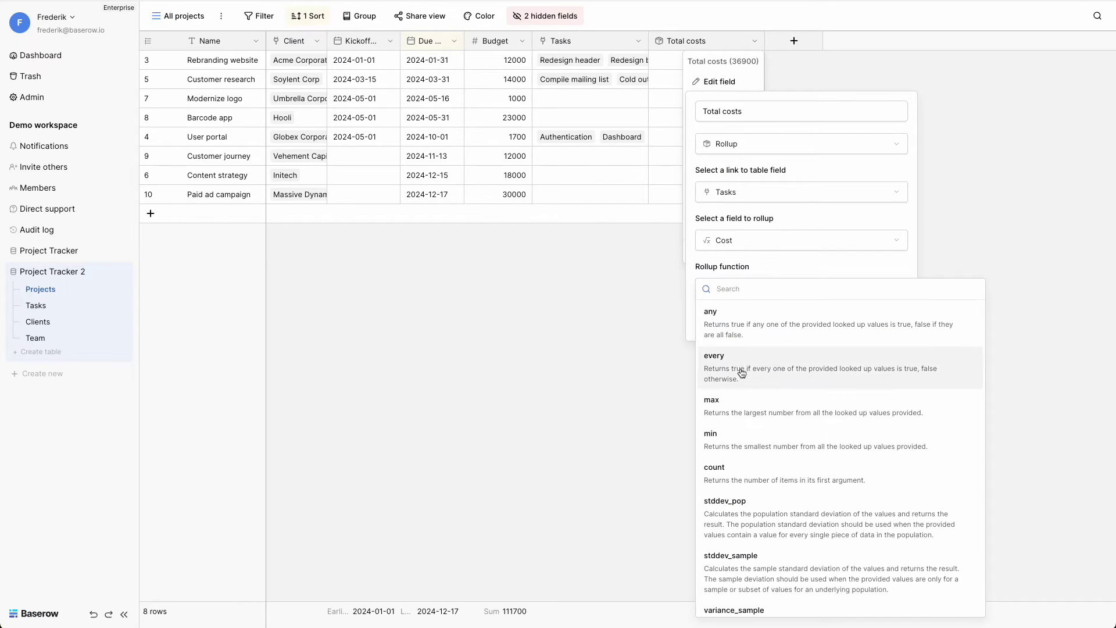
{"action": "scroll", "coordinate": [741, 465], "scroll_direction": "down", "scroll_amount": 3}
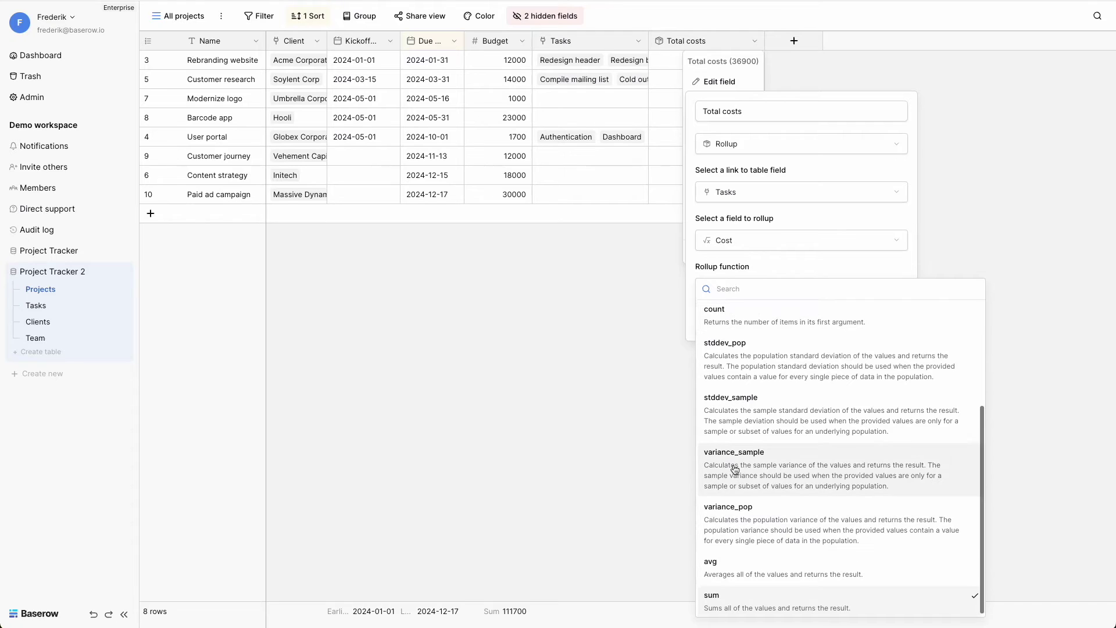
{"action": "scroll", "coordinate": [735, 469], "scroll_direction": "up", "scroll_amount": 3}
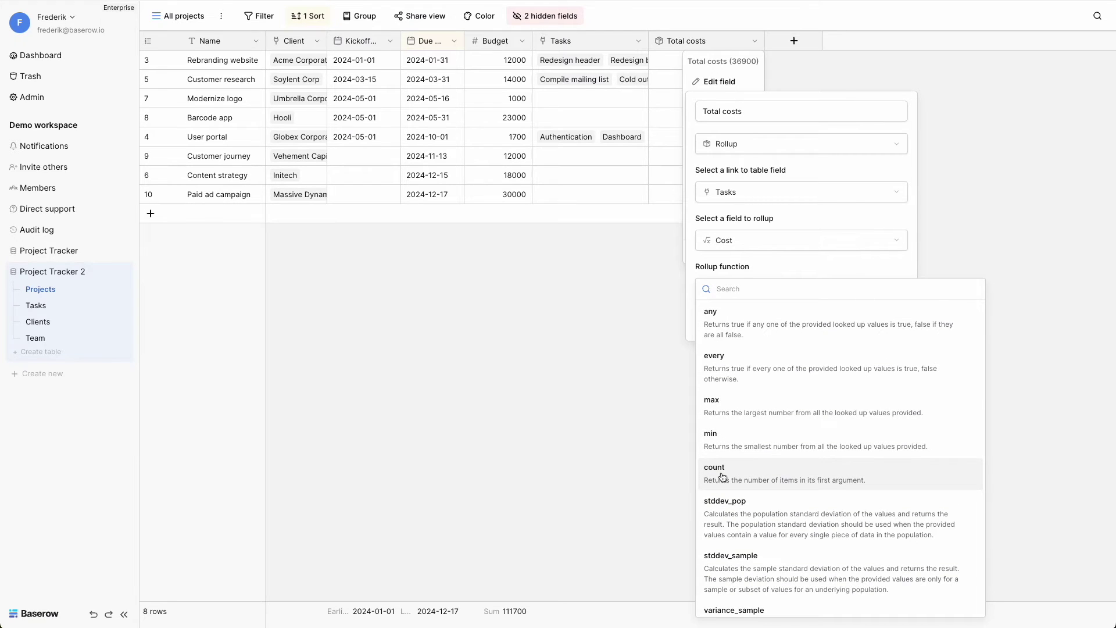
{"action": "scroll", "coordinate": [722, 476], "scroll_direction": "down", "scroll_amount": 1}
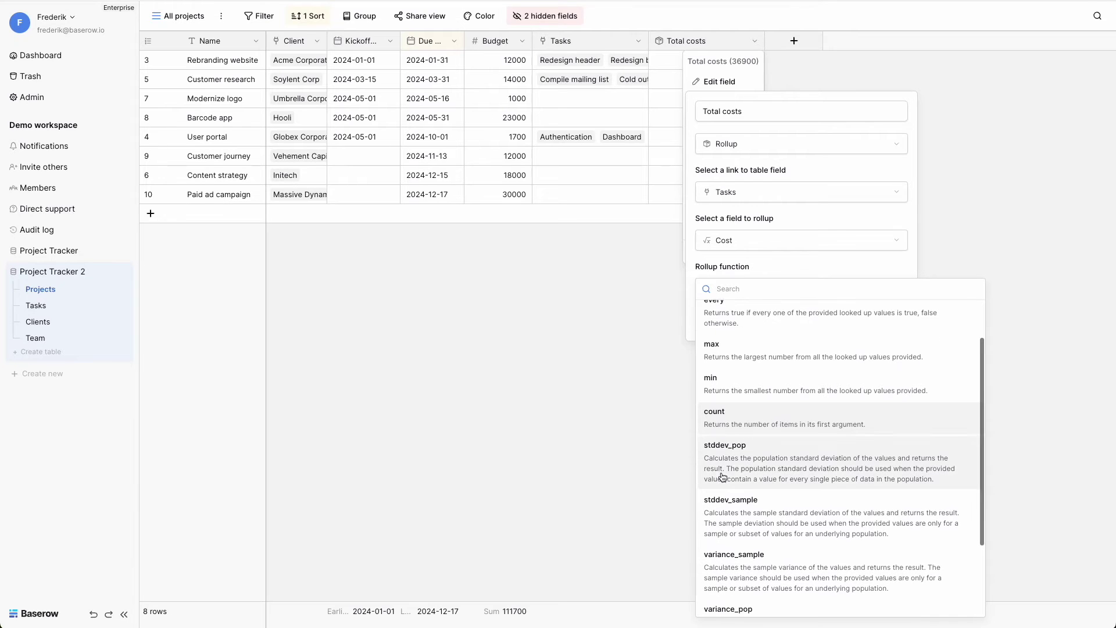
{"action": "scroll", "coordinate": [742, 483], "scroll_direction": "down", "scroll_amount": 1}
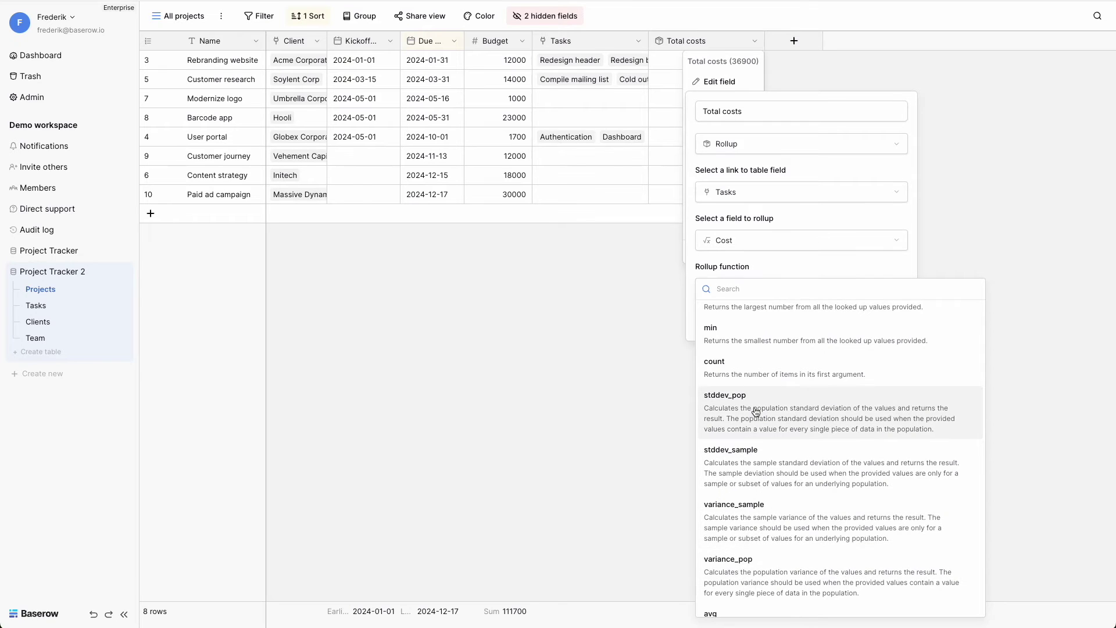
{"action": "scroll", "coordinate": [756, 412], "scroll_direction": "up", "scroll_amount": 2}
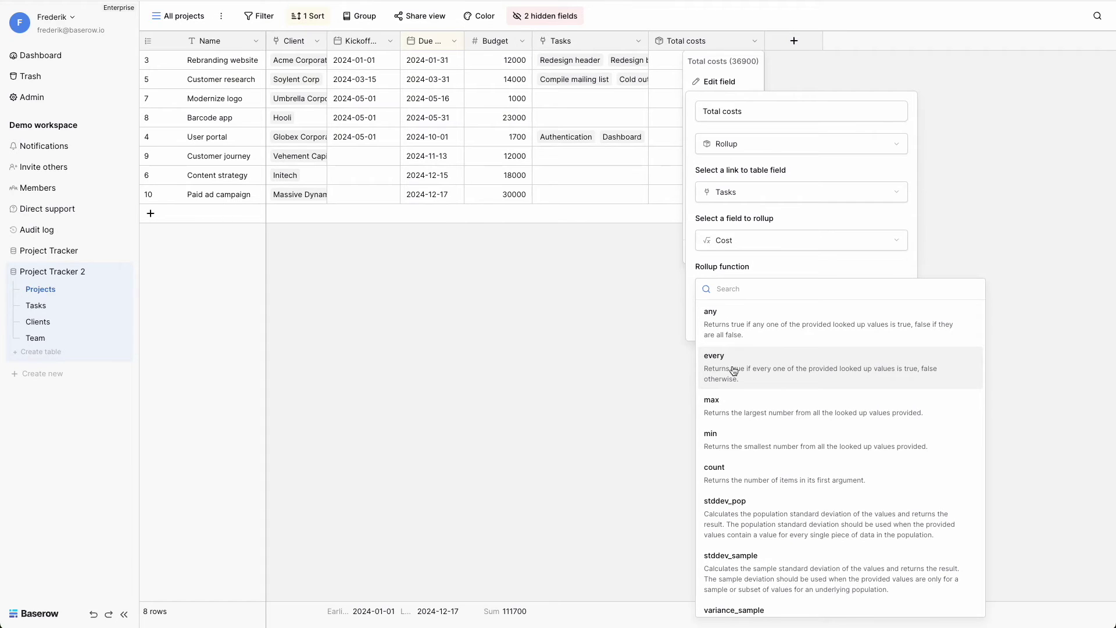
{"action": "left_click", "coordinate": [802, 79]}
Step: Add a new Rollup field to Projects named Completed
{"action": "left_click", "coordinate": [794, 41]}
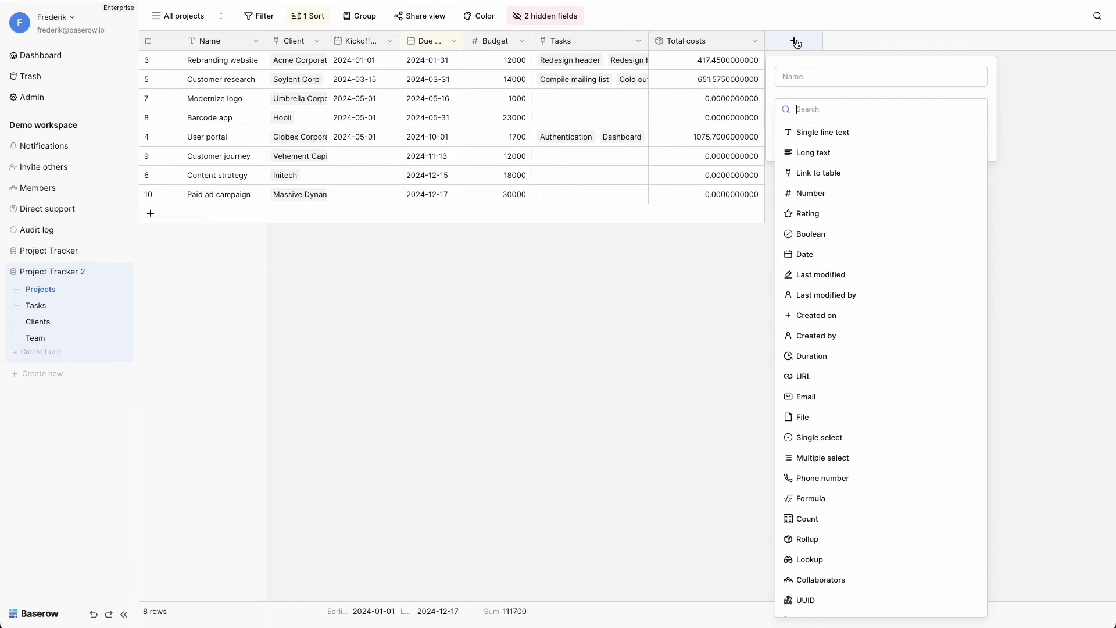
{"action": "left_click", "coordinate": [808, 538]}
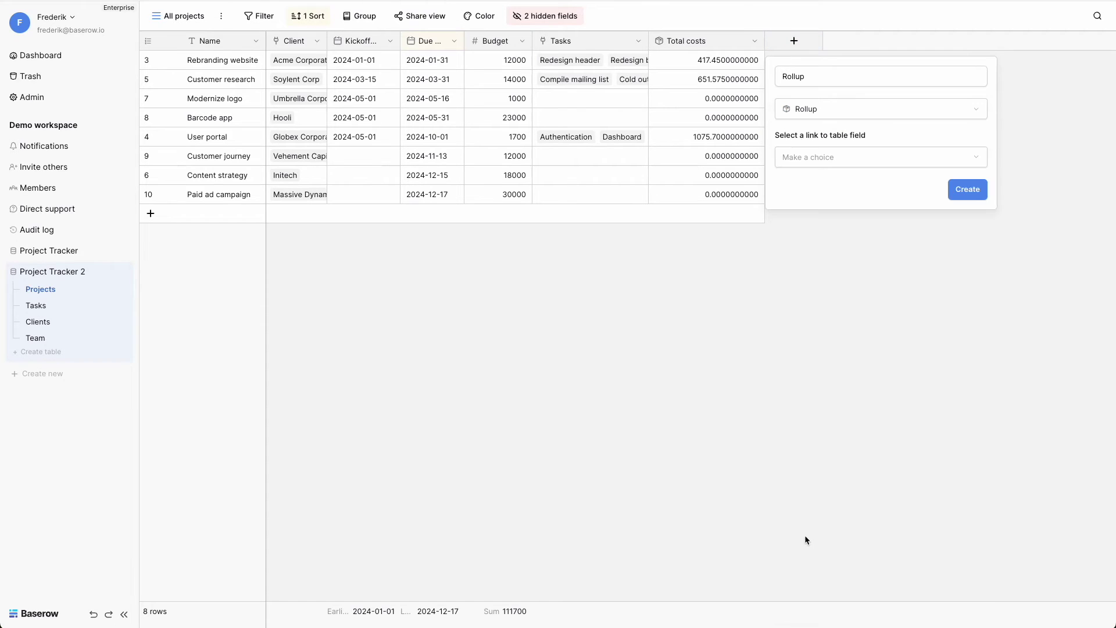
{"action": "left_click", "coordinate": [799, 84]}
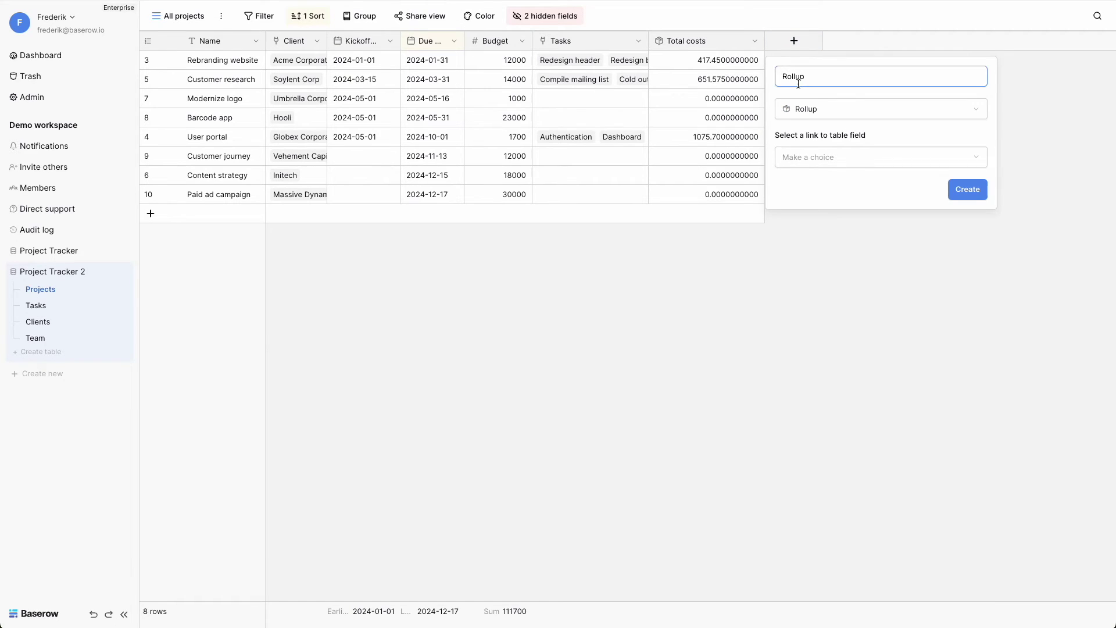
{"action": "double_click", "coordinate": [798, 84]}
{"action": "type", "text": "Completed"}
Step: Roll up the linked Tasks' Completed values with the every function and create the field
{"action": "left_click", "coordinate": [799, 166]}
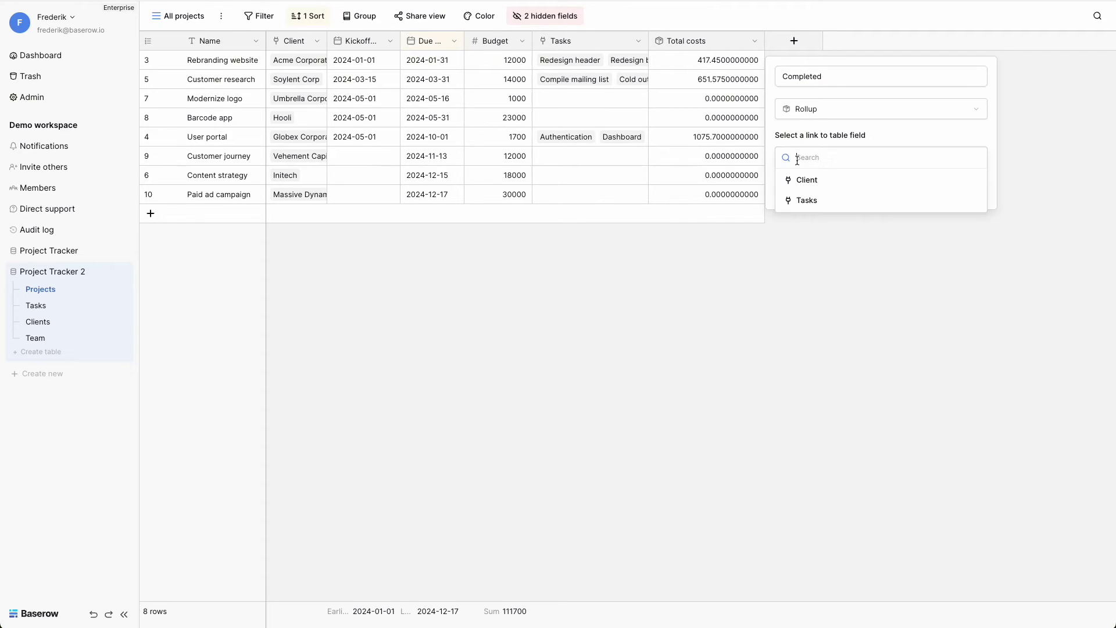
{"action": "left_click", "coordinate": [801, 199]}
{"action": "left_click", "coordinate": [798, 203]}
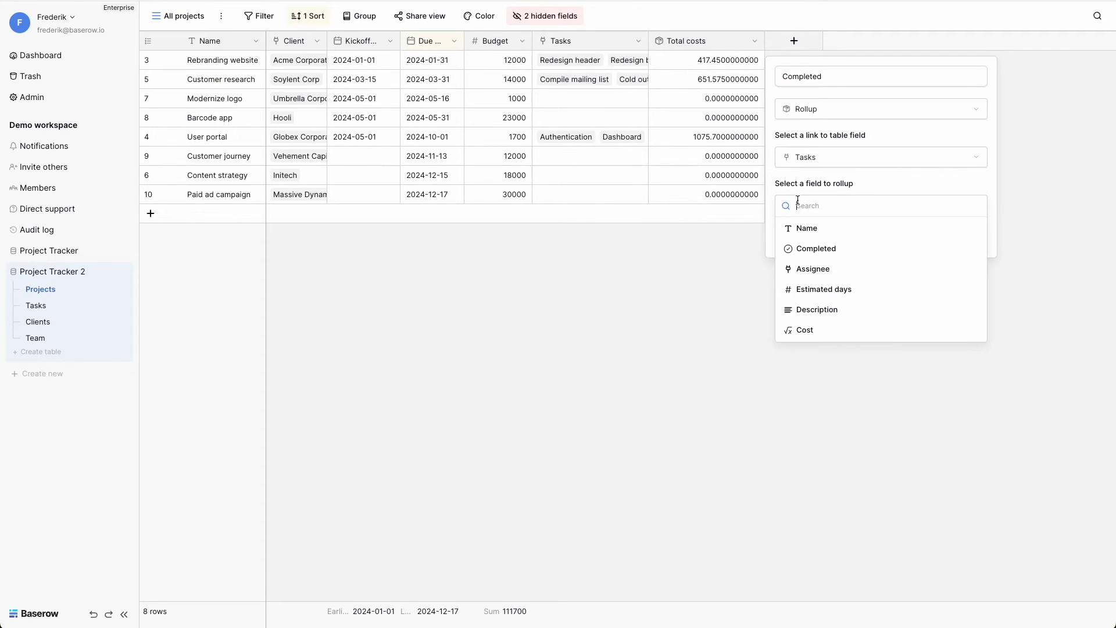
{"action": "left_click", "coordinate": [828, 251]}
{"action": "left_click", "coordinate": [820, 255]}
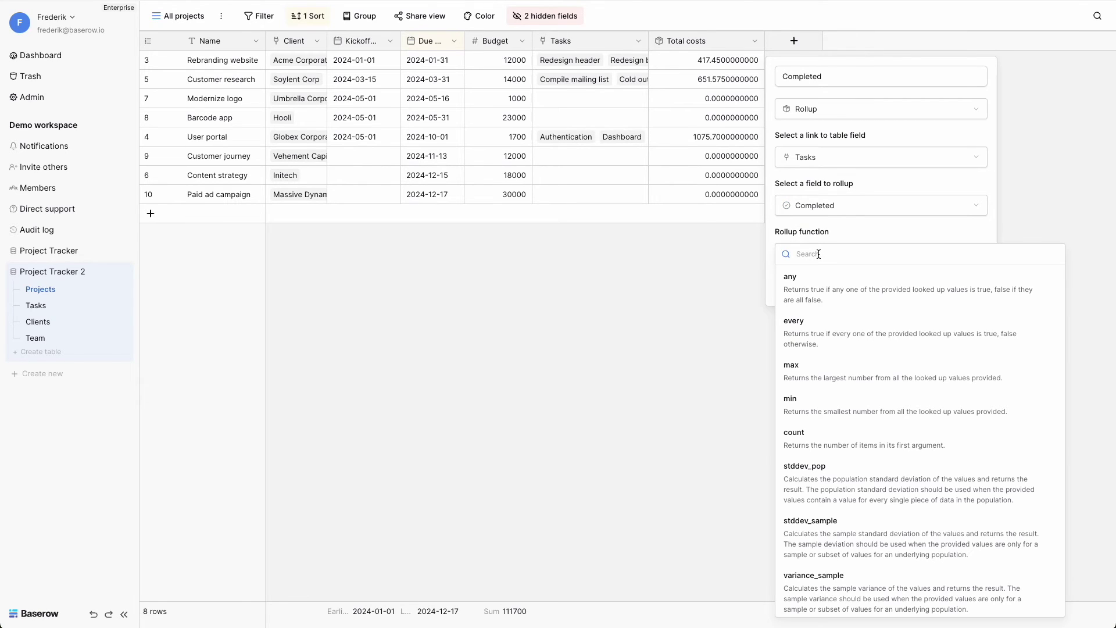
{"action": "left_click", "coordinate": [818, 326]}
{"action": "left_click", "coordinate": [947, 288]}
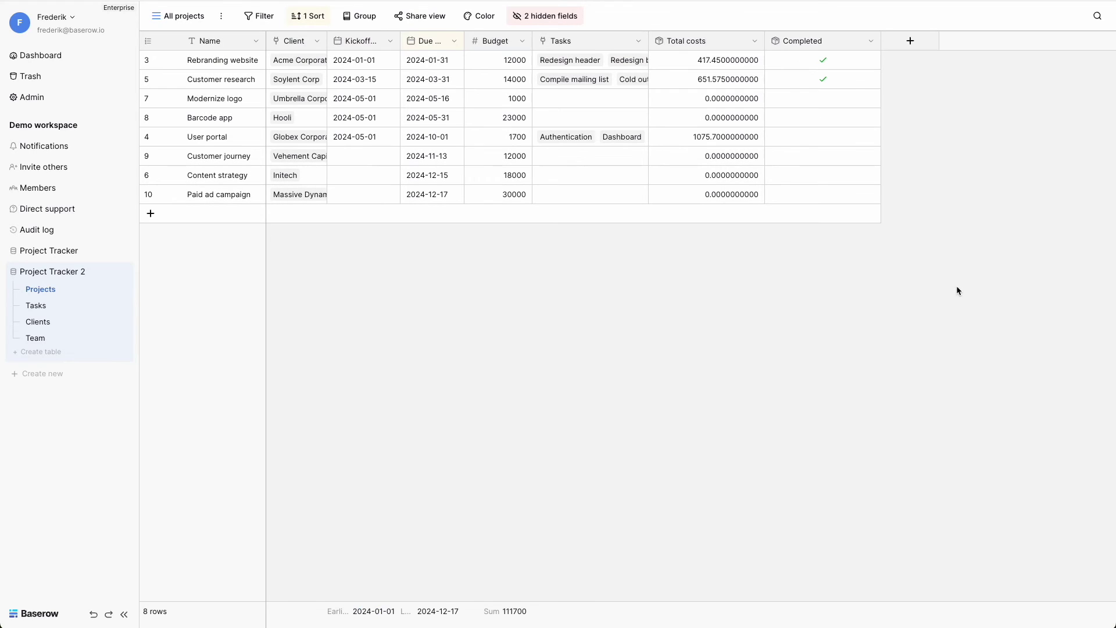
Step: Untick Completed for task 12 in the Tasks table, then return to Projects
{"action": "left_click", "coordinate": [36, 305]}
{"action": "left_click", "coordinate": [384, 233]}
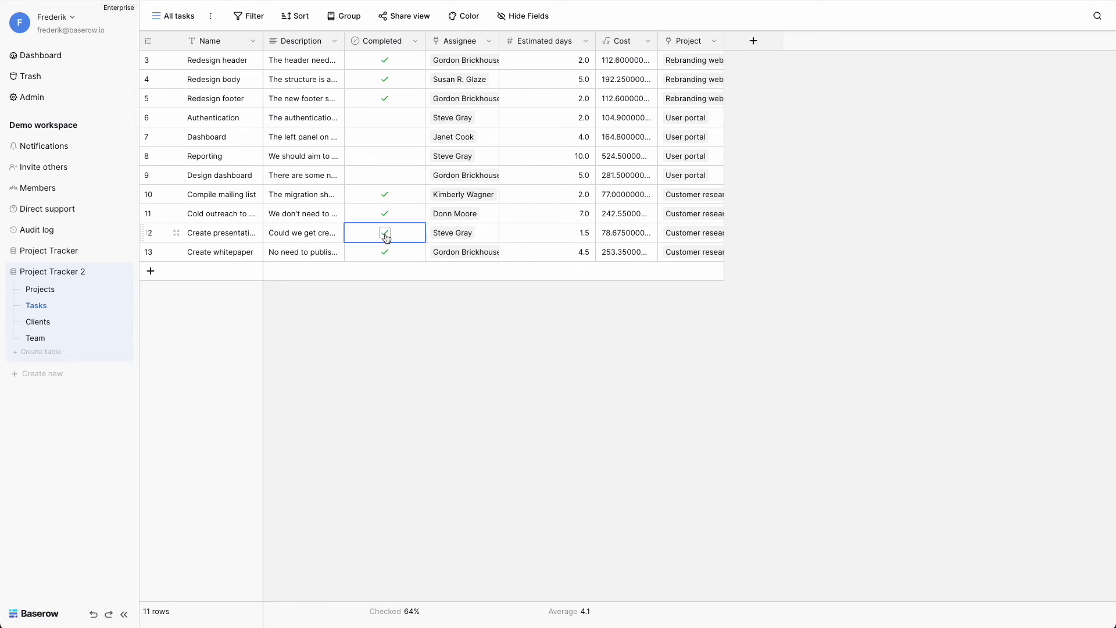
{"action": "left_click", "coordinate": [384, 233]}
{"action": "left_click", "coordinate": [57, 291]}
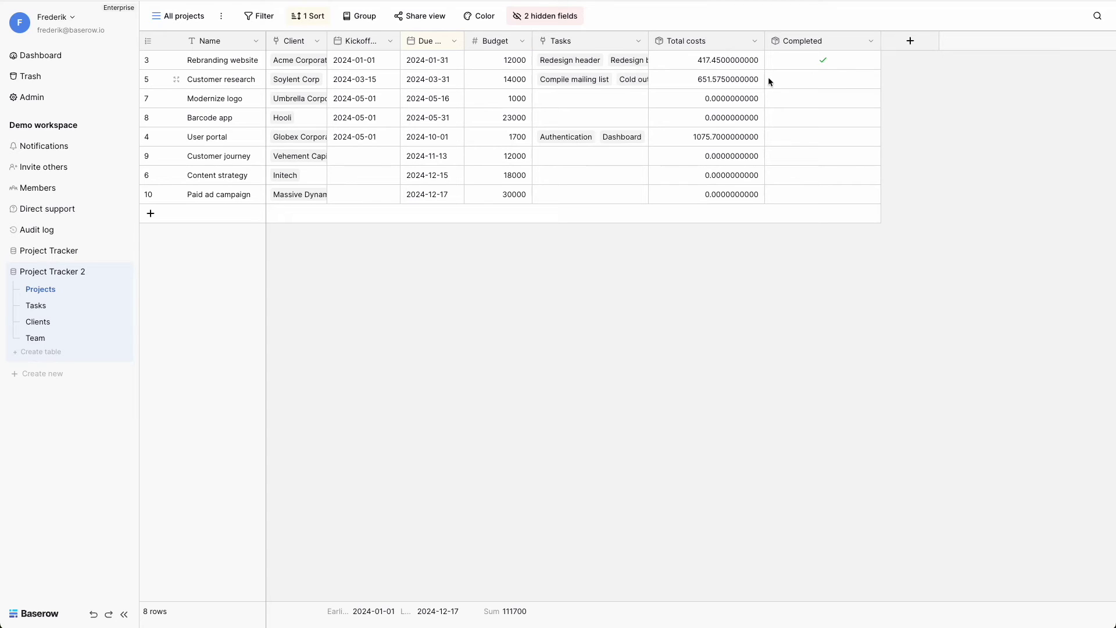
Step: Unhide the Completed tasks cost field and open its formula for editing
{"action": "left_click", "coordinate": [543, 17]}
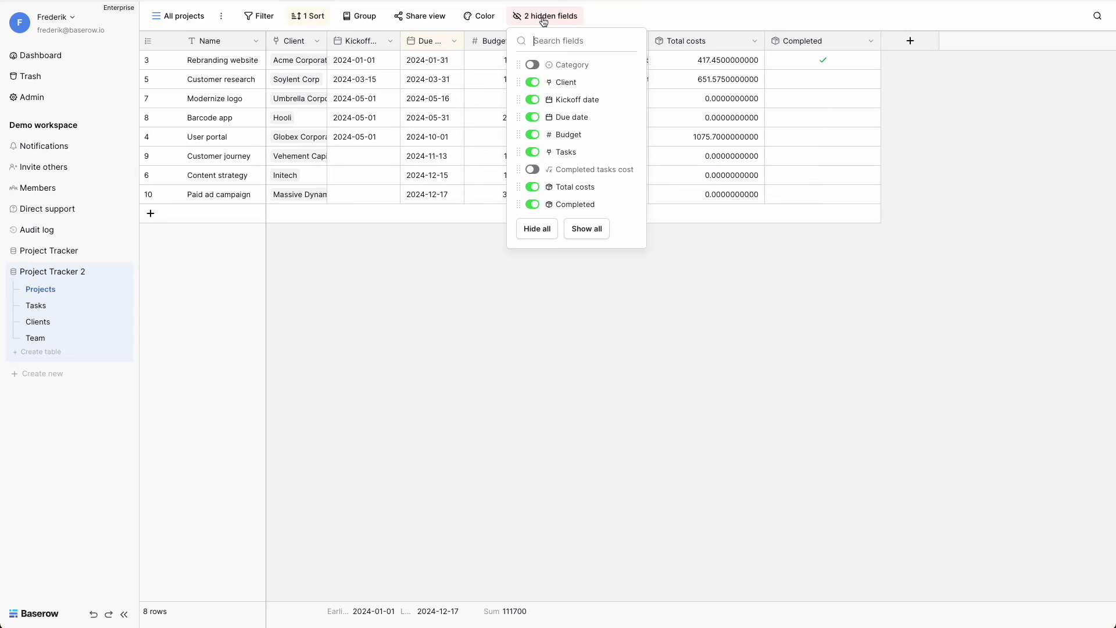
{"action": "left_click", "coordinate": [586, 171]}
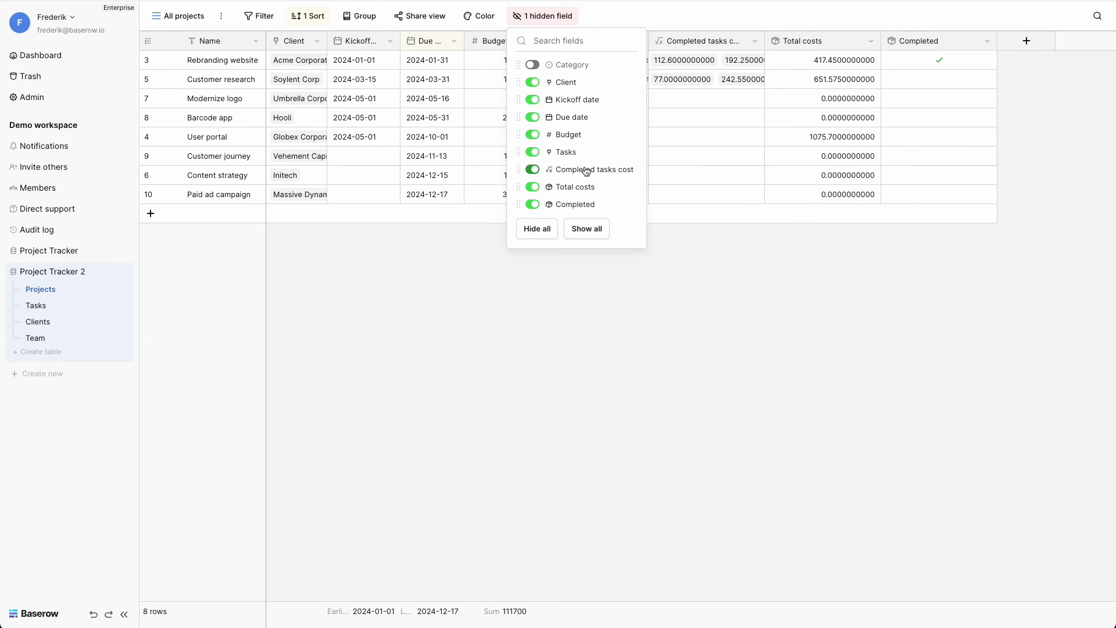
{"action": "left_click", "coordinate": [756, 42]}
{"action": "left_click", "coordinate": [715, 88]}
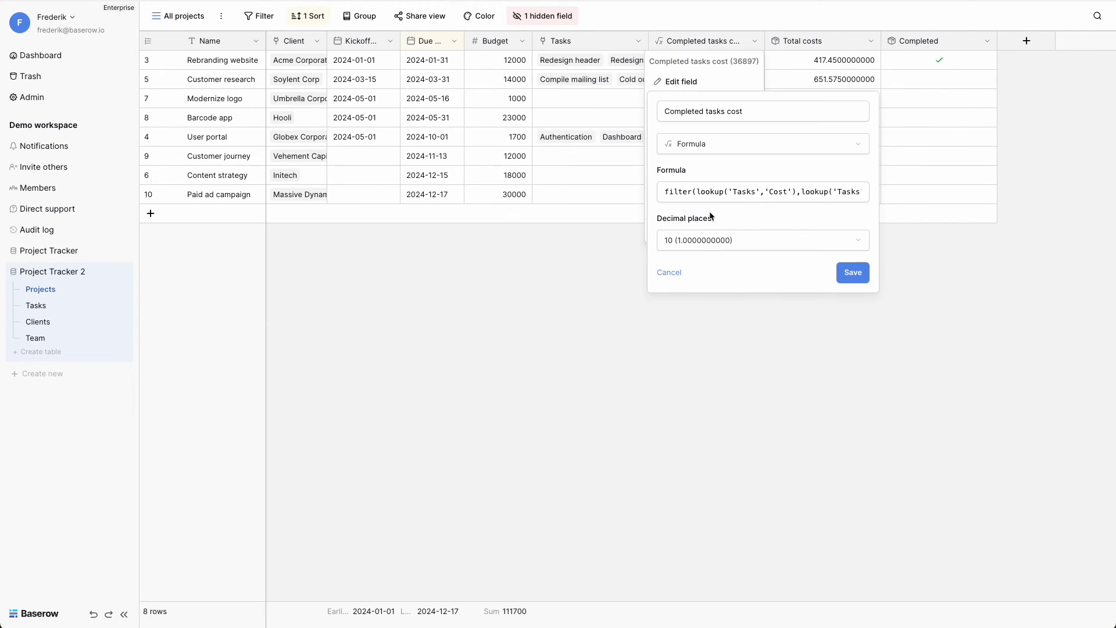
{"action": "left_click", "coordinate": [700, 192]}
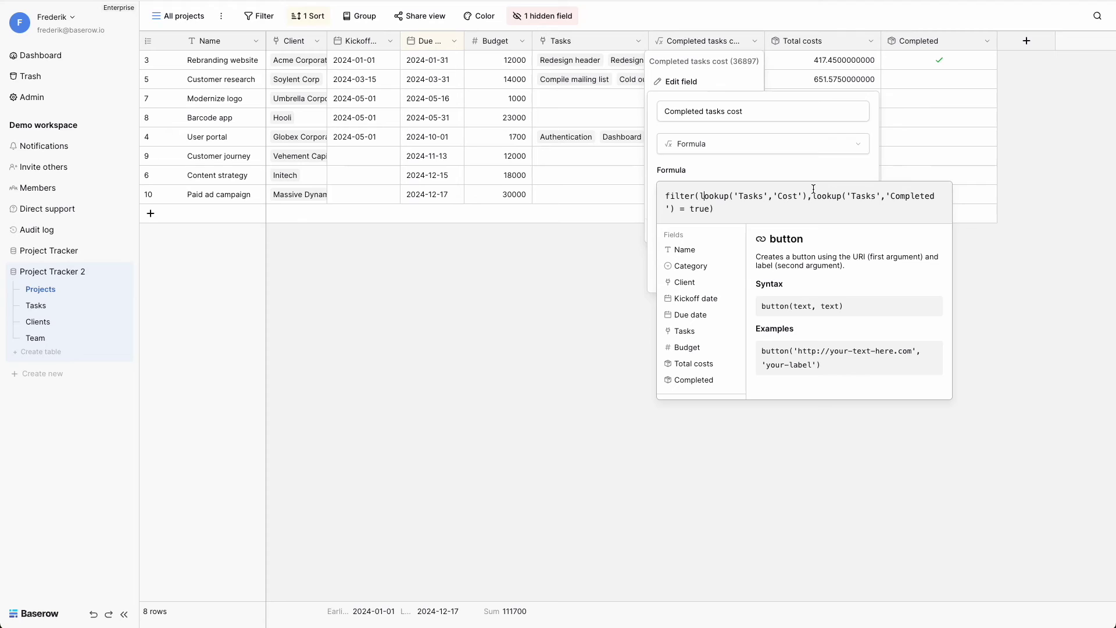
Step: Wrap the formula in sum() so it totals completed tasks' Cost, and save it
{"action": "double_click", "coordinate": [680, 196]}
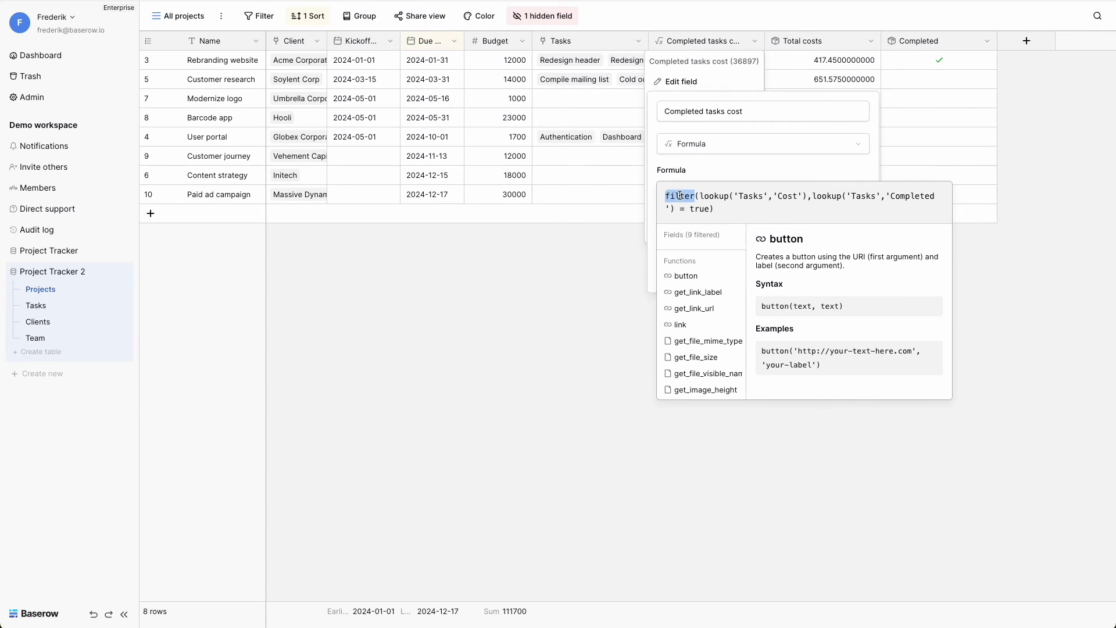
{"action": "double_click", "coordinate": [914, 197]}
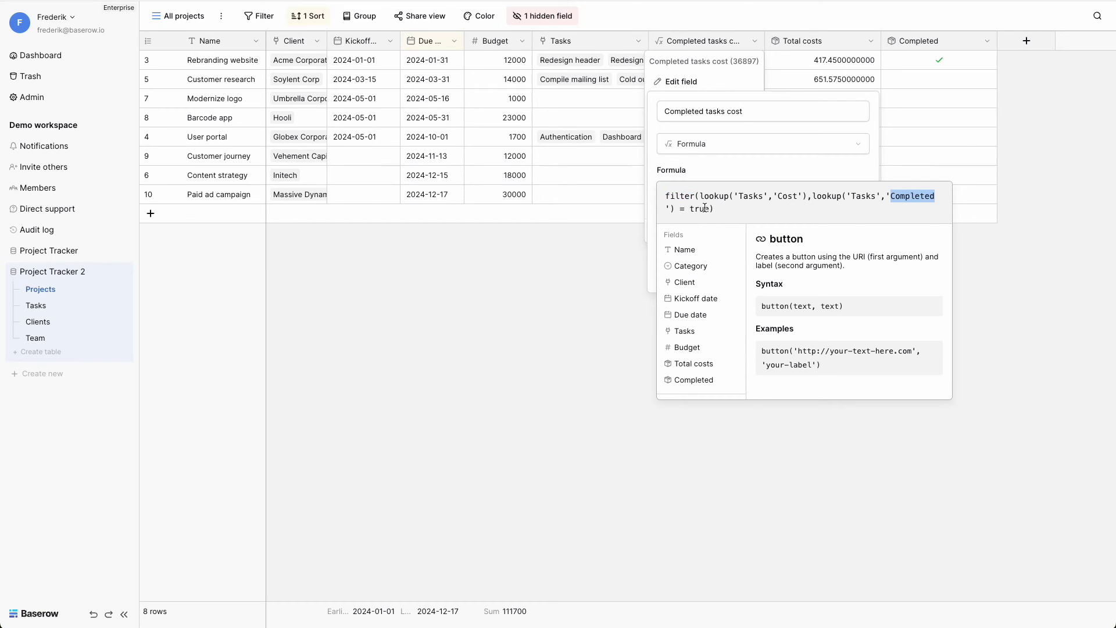
{"action": "key", "text": "ctrl+Home"}
{"action": "key", "text": "Right"}
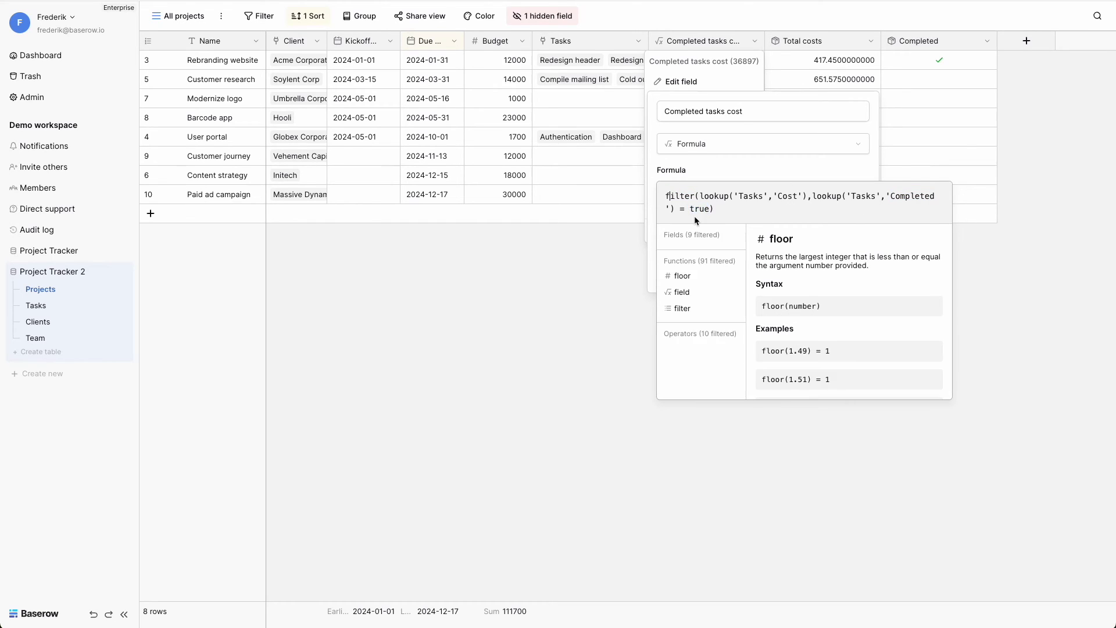
{"action": "key", "text": "Left"}
{"action": "type", "text": "sum("}
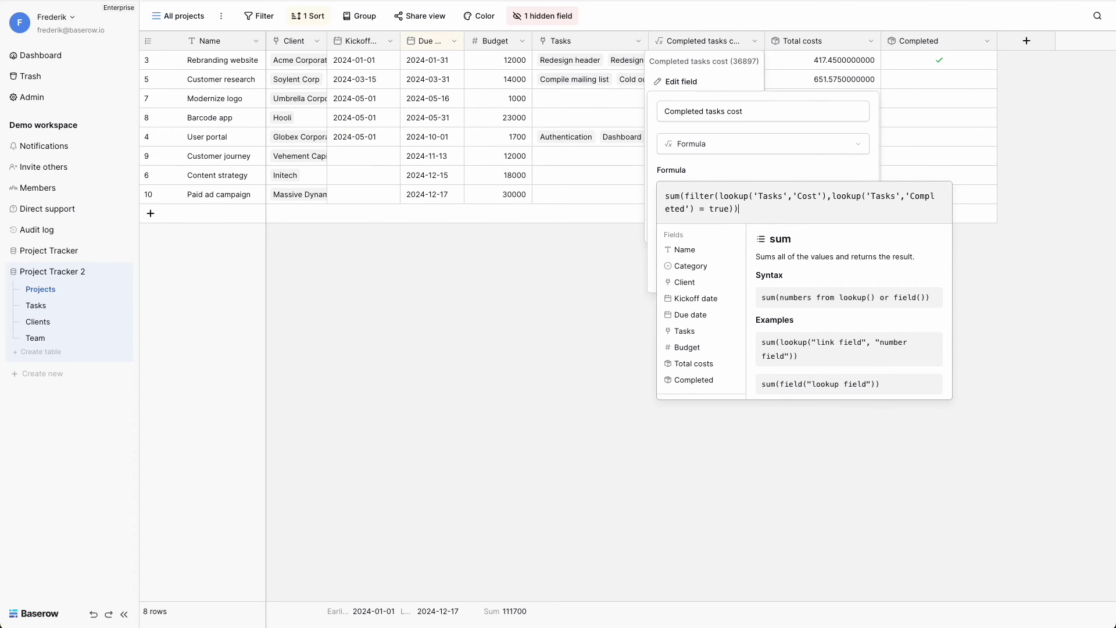
{"action": "left_click", "coordinate": [855, 240]}
{"action": "left_click", "coordinate": [856, 240]}
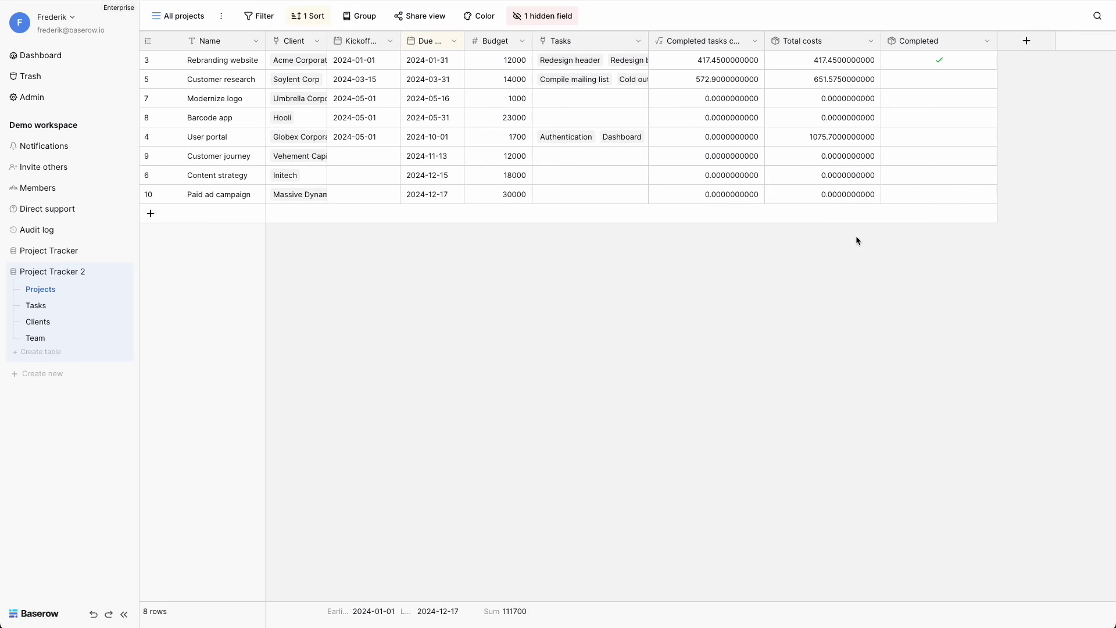
{"action": "left_click", "coordinate": [757, 40]}
{"action": "left_click", "coordinate": [730, 80]}
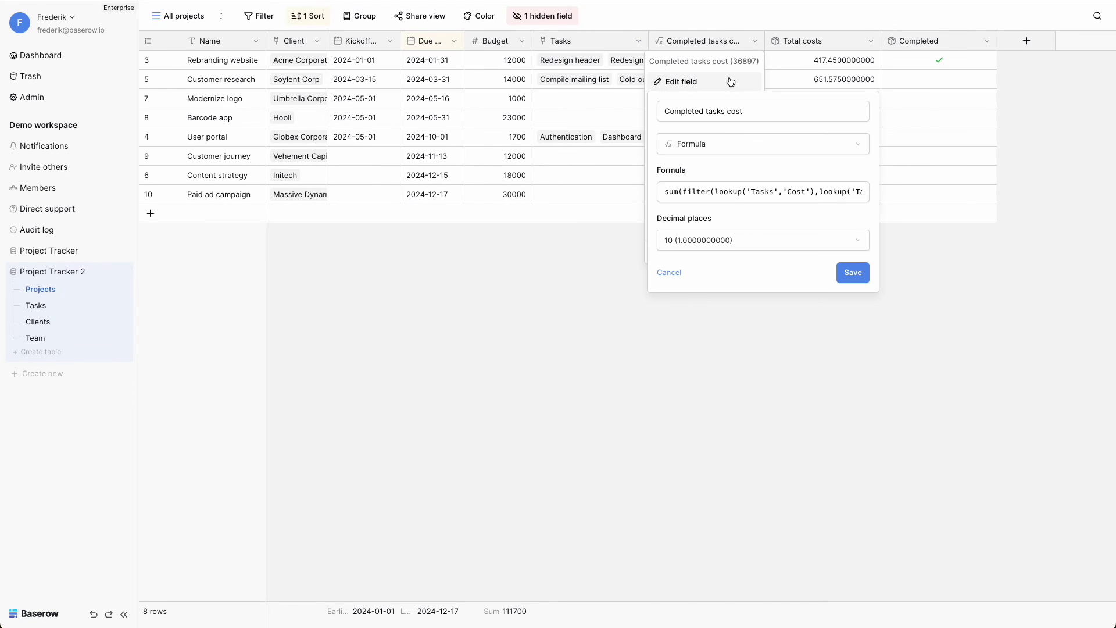
{"action": "left_click", "coordinate": [690, 191]}
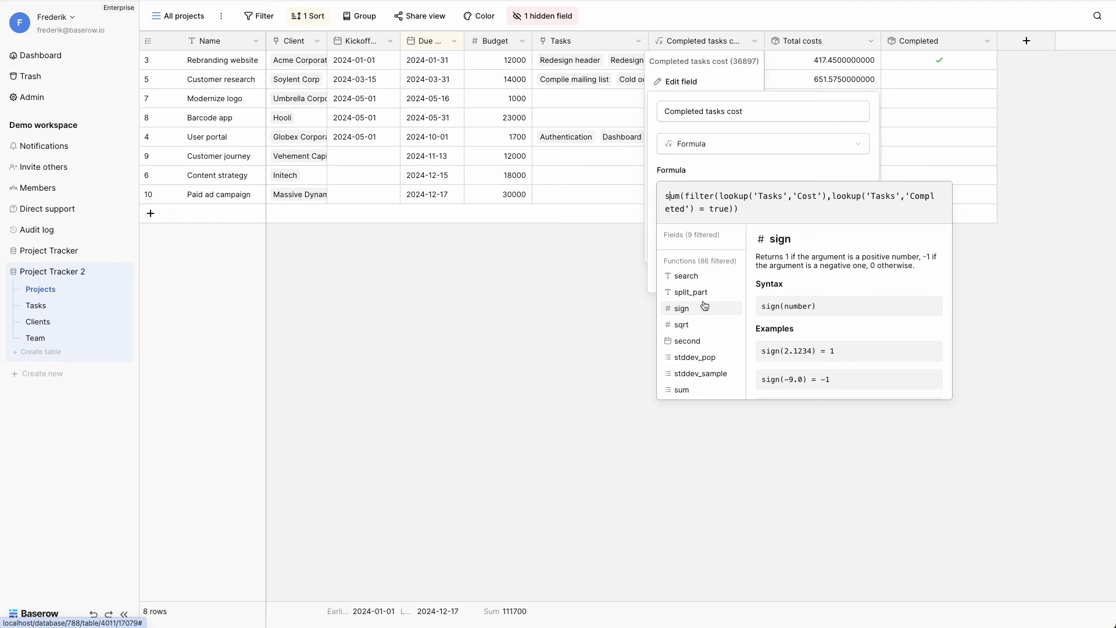
{"action": "scroll", "coordinate": [705, 306], "scroll_direction": "down", "scroll_amount": 1}
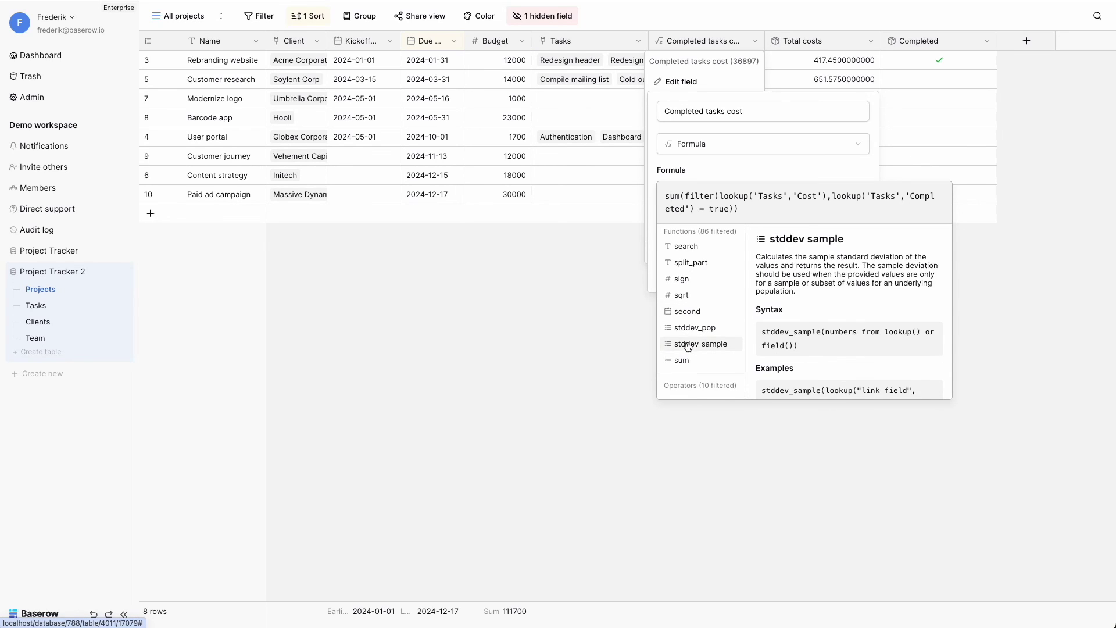